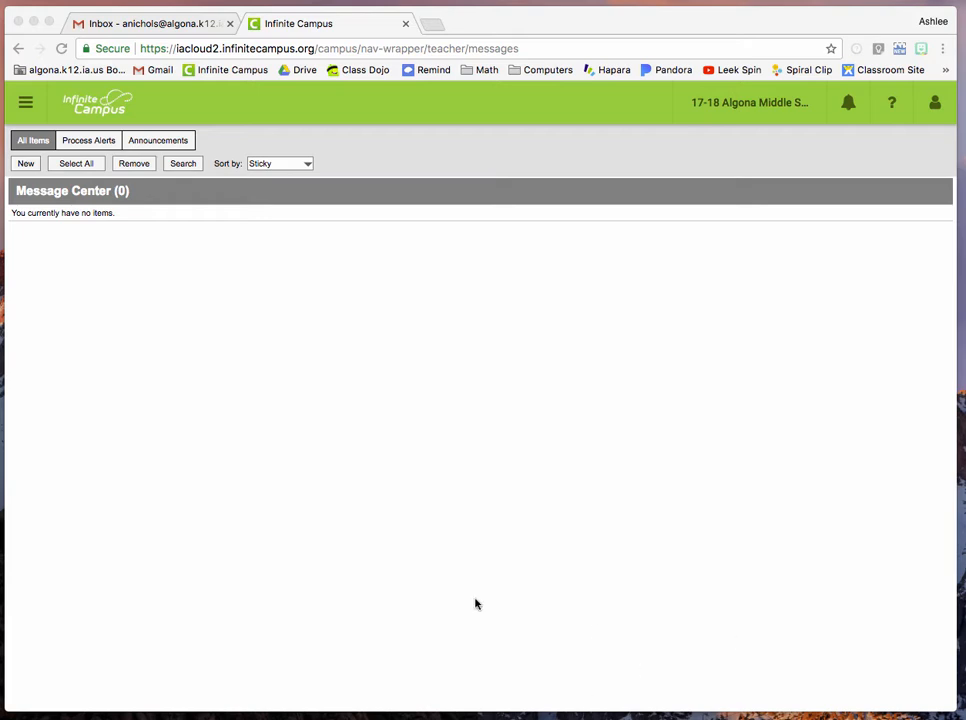
- Create a new message in the Message Center, set its type to Grades Message and accept loading that template
left_click(29, 107)
left_click(27, 106)
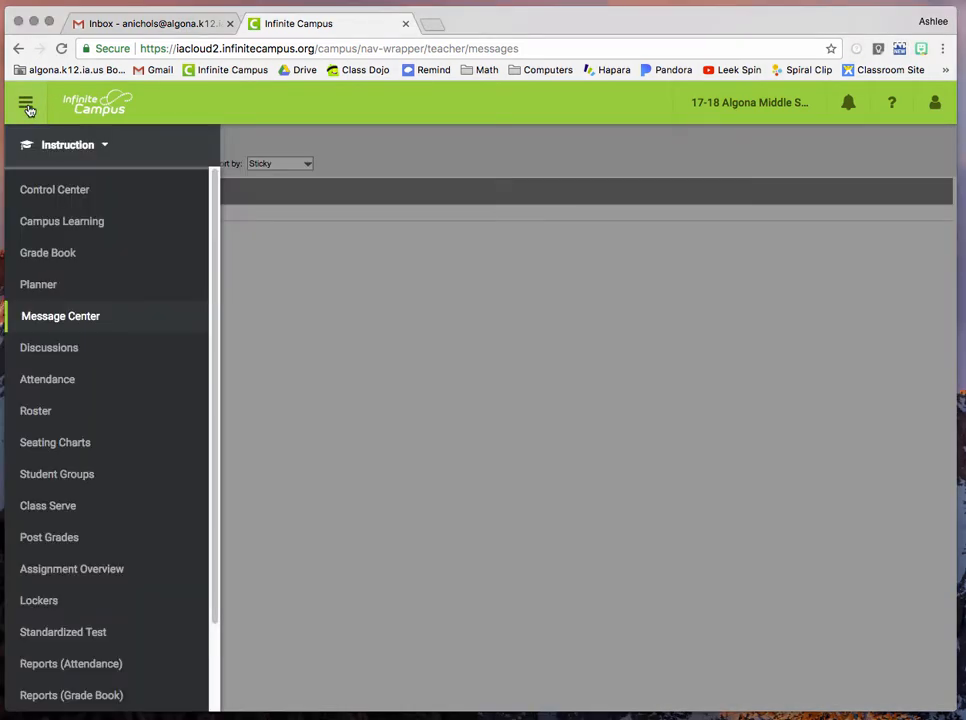
left_click(77, 320)
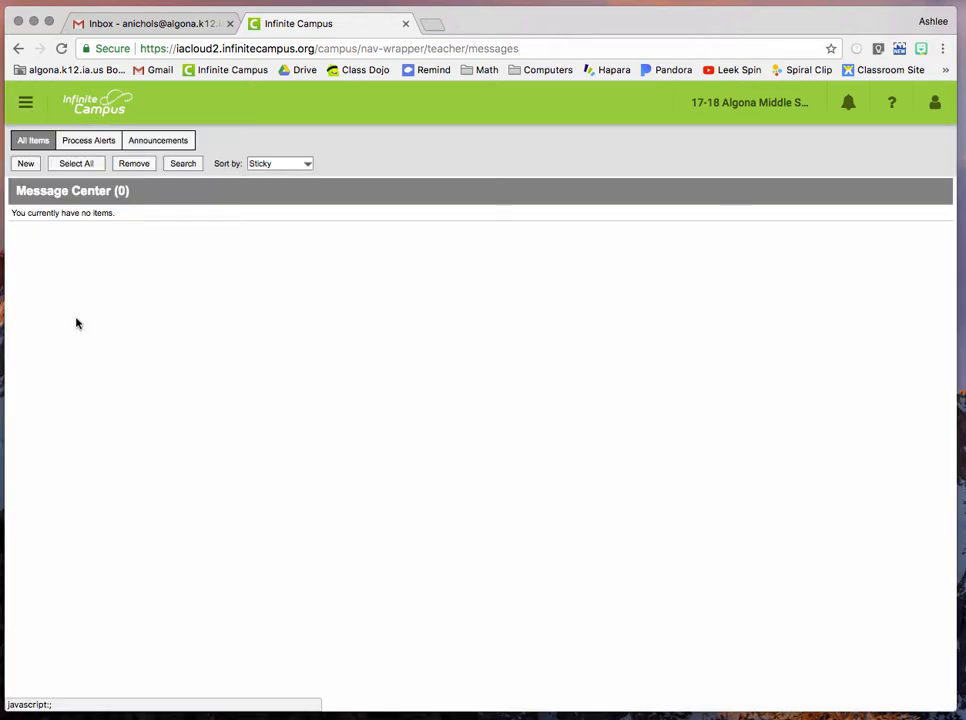
left_click(28, 163)
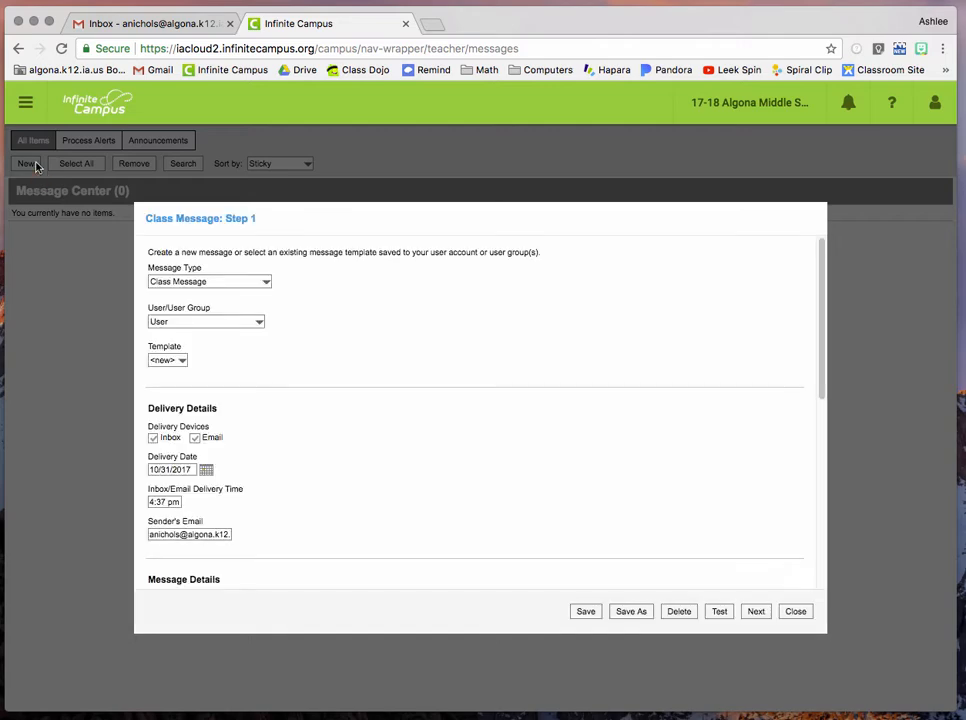
left_click(265, 281)
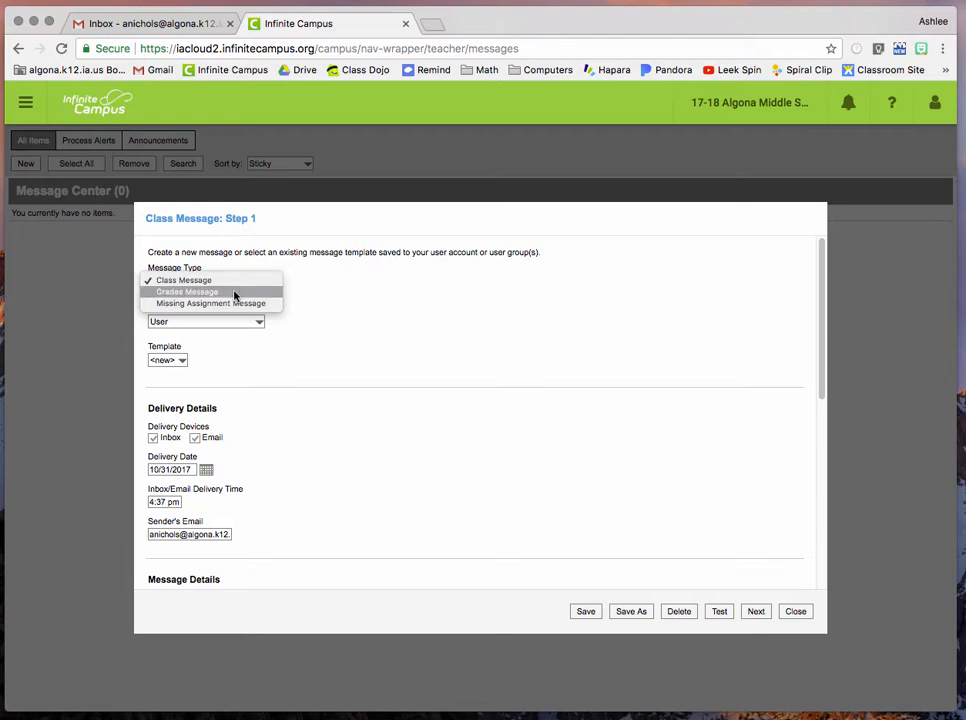
left_click(235, 292)
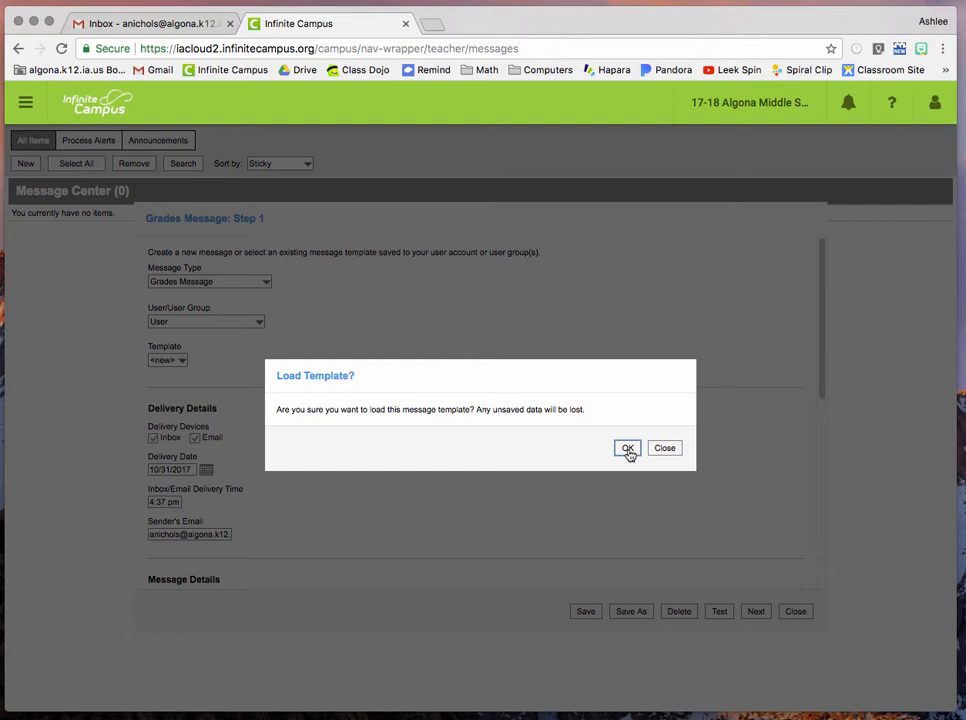
left_click(628, 450)
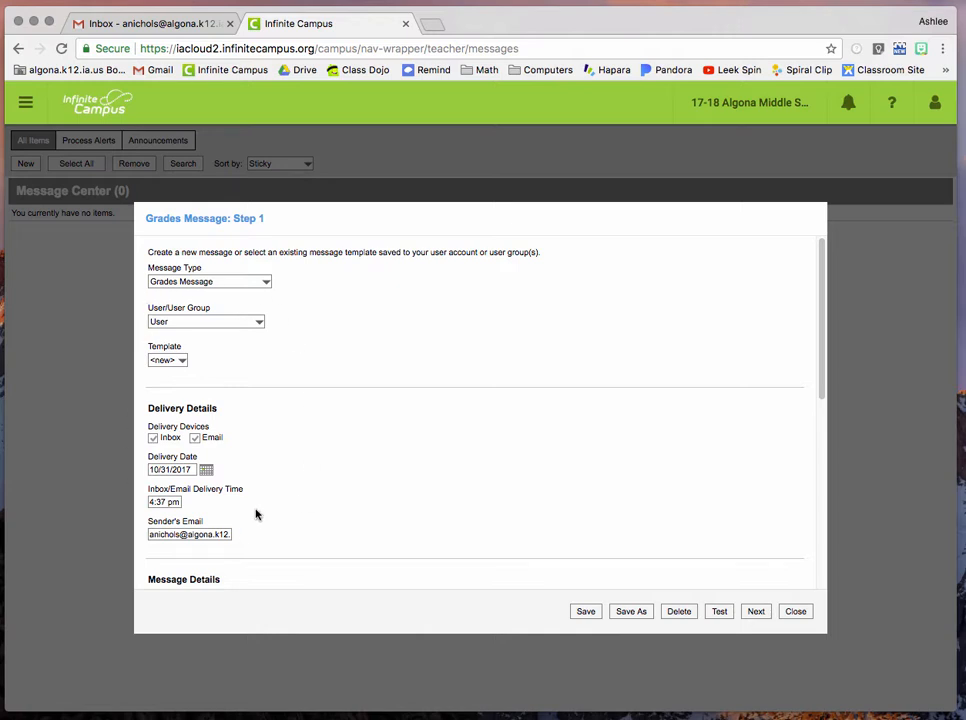
- Add the line "Type in anything" below the parent portal sentence in the message body and proceed to the recipient settings
scroll(256, 514, "down", 5)
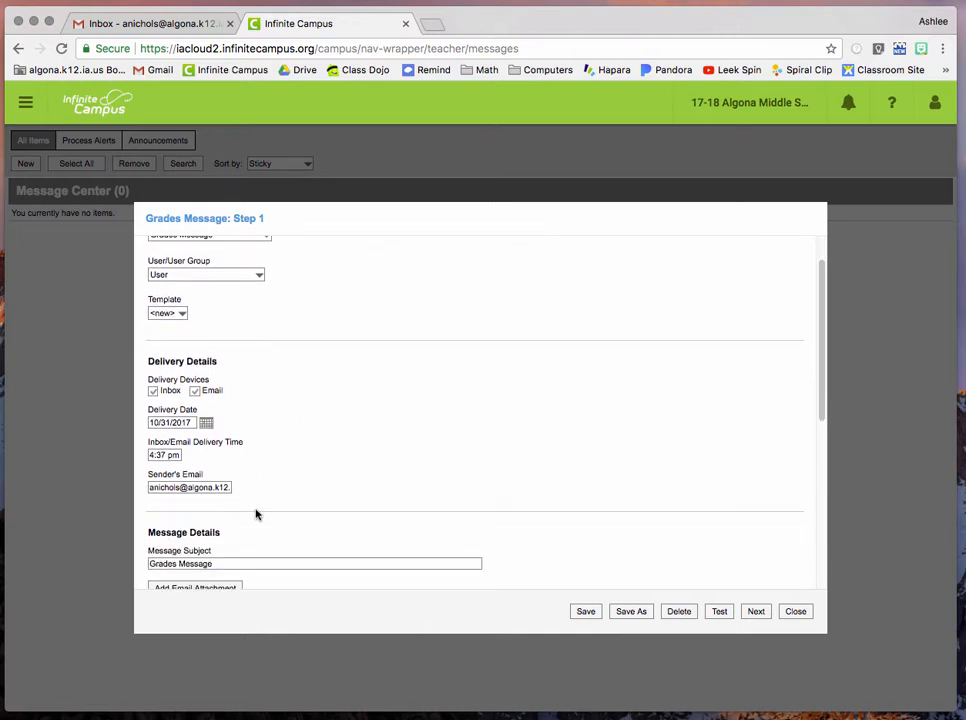
scroll(256, 514, "down", 3)
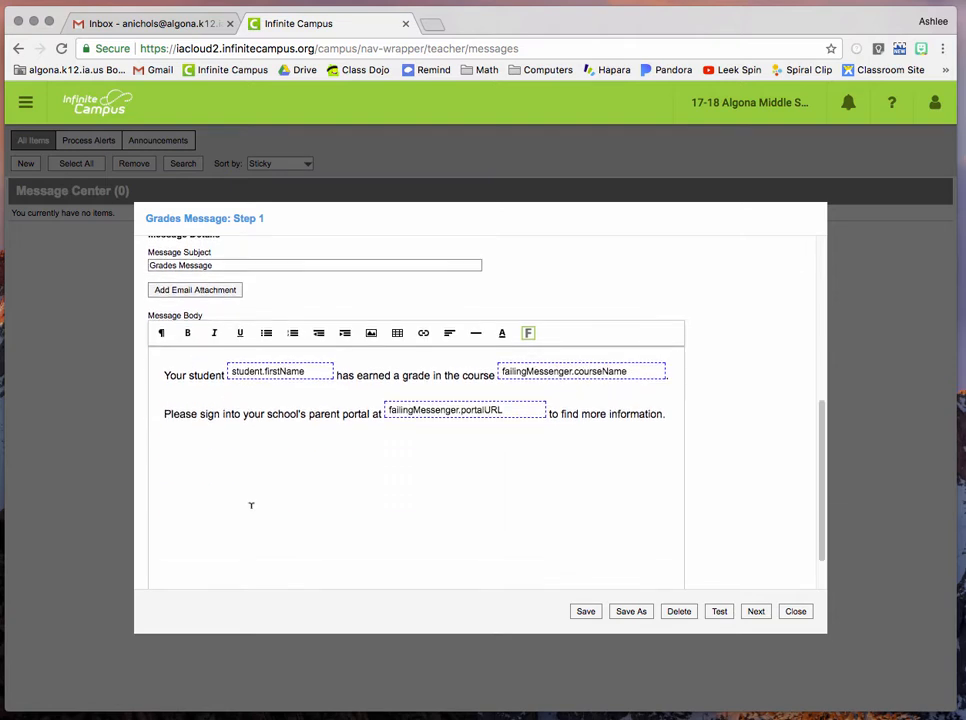
left_click(252, 264)
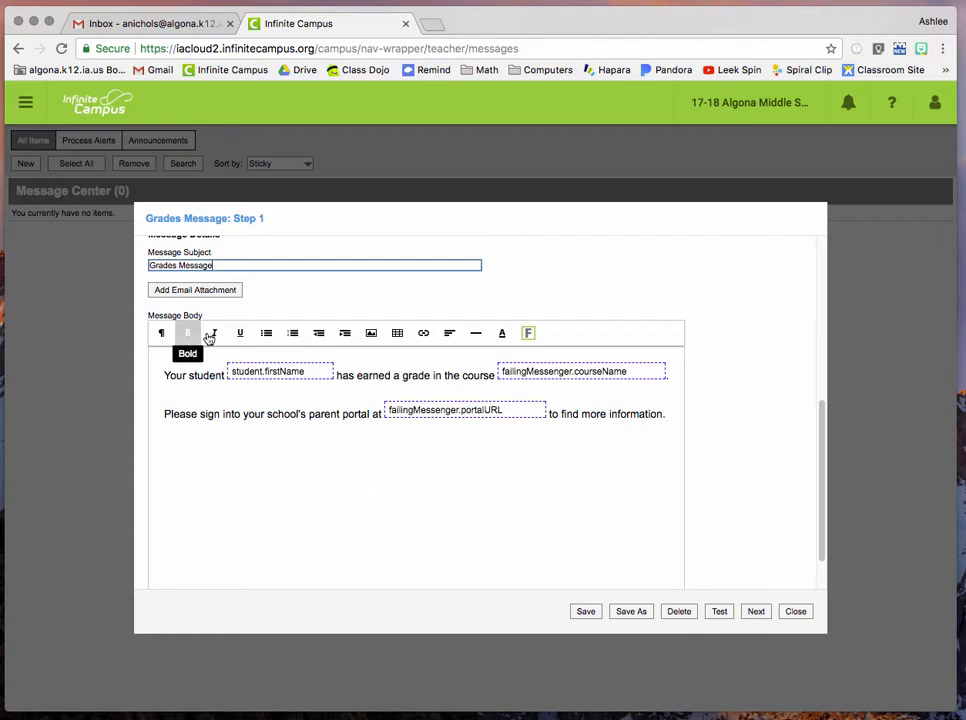
left_click(669, 413)
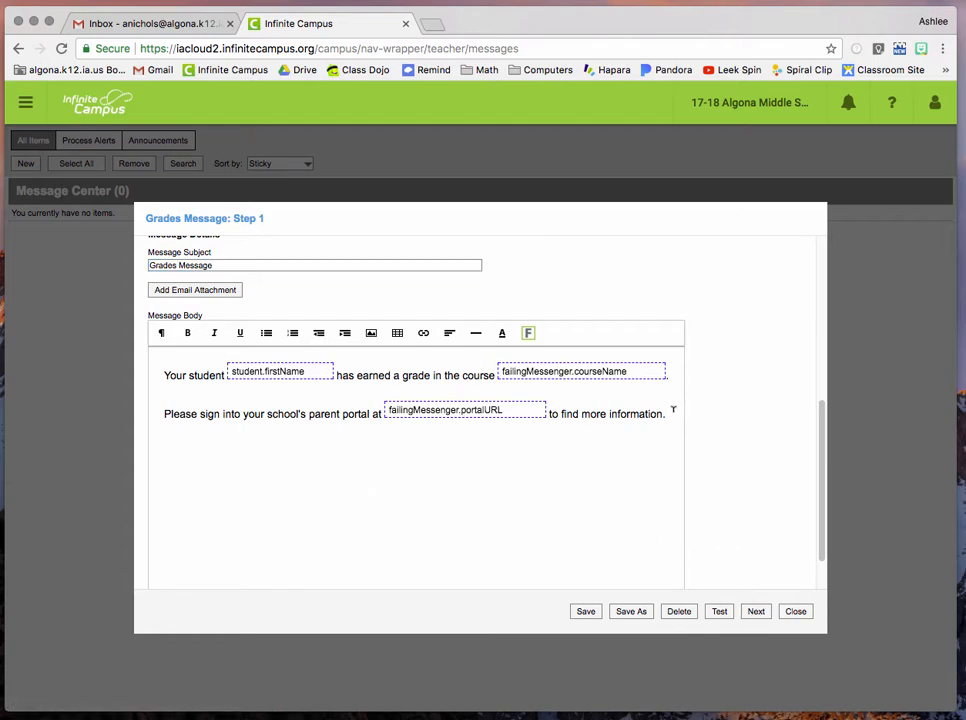
key("Return")
type("Type in anything")
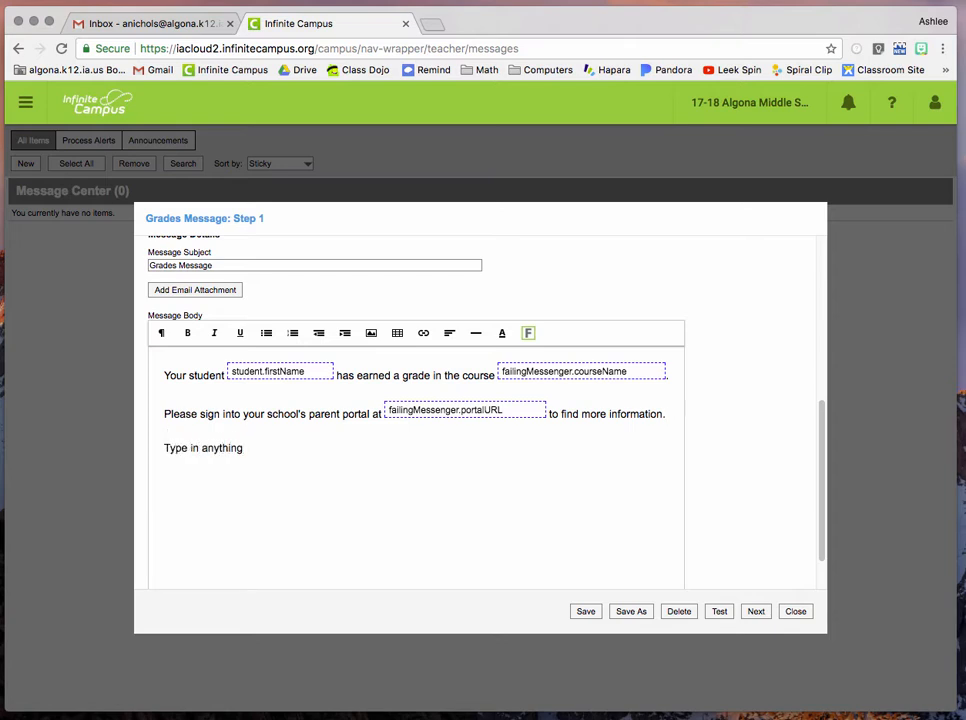
left_click(755, 613)
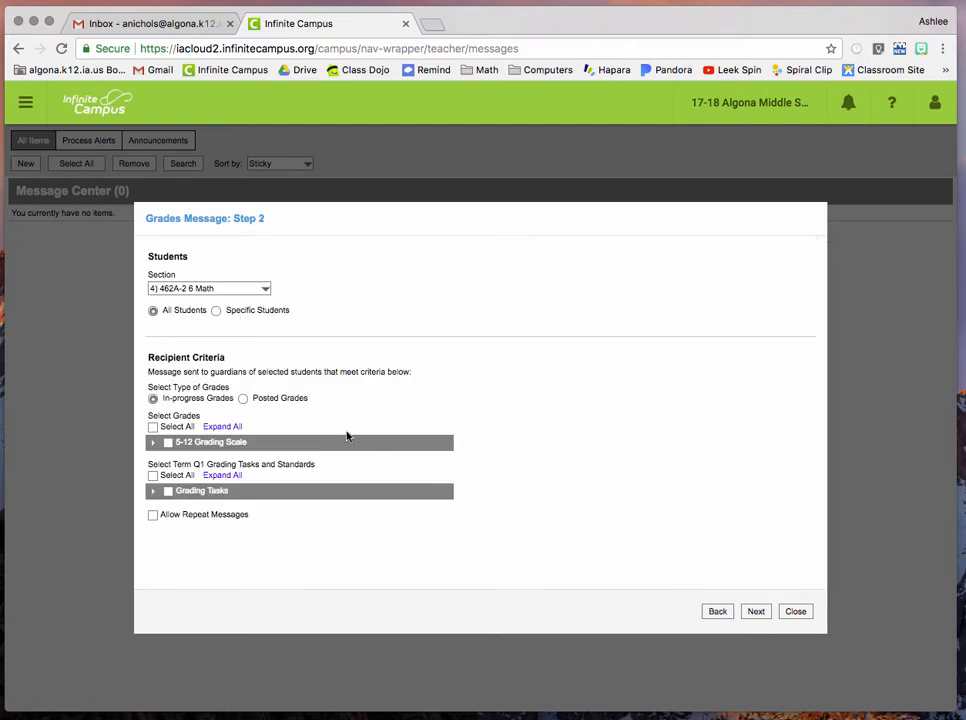
- Choose the Term Q1 section "6) 462A-3 6 Math", view the specific-student selection and return to all students
left_click(254, 291)
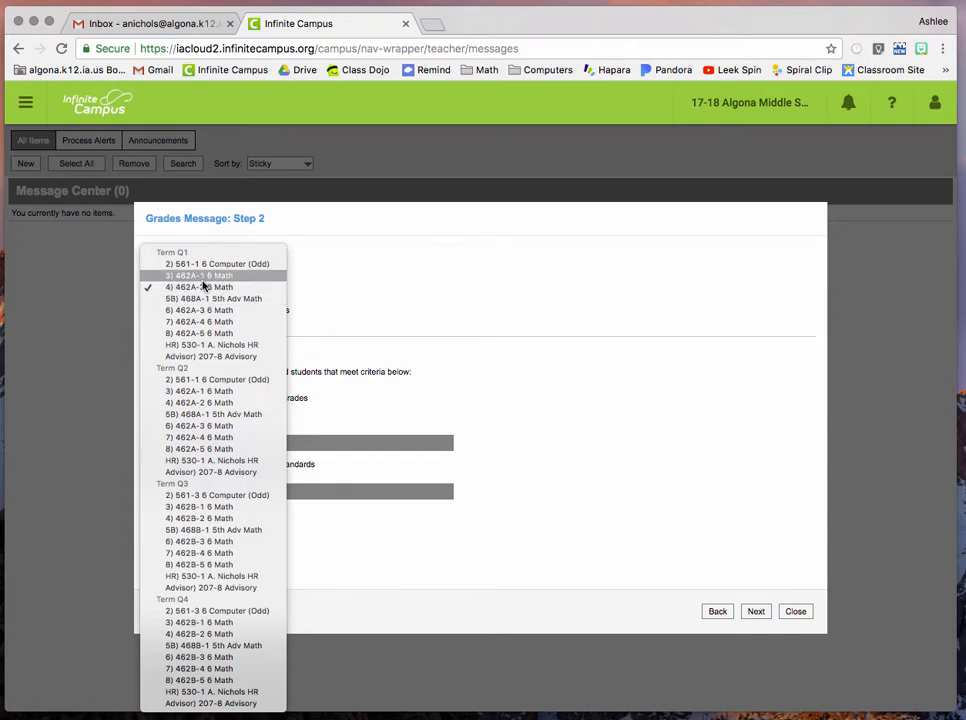
left_click(190, 311)
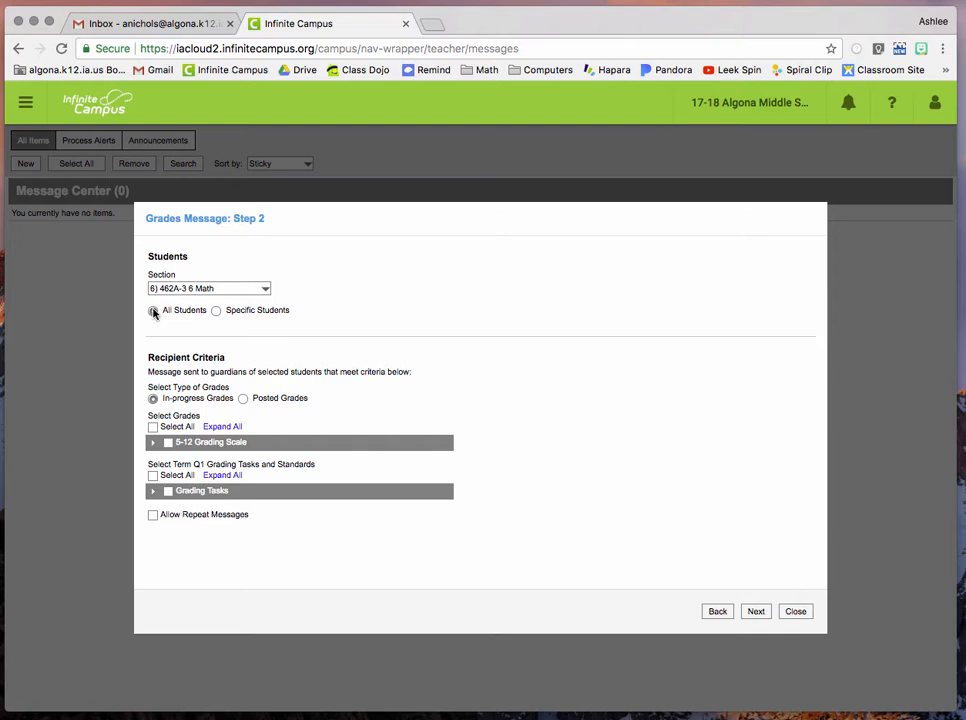
left_click(215, 311)
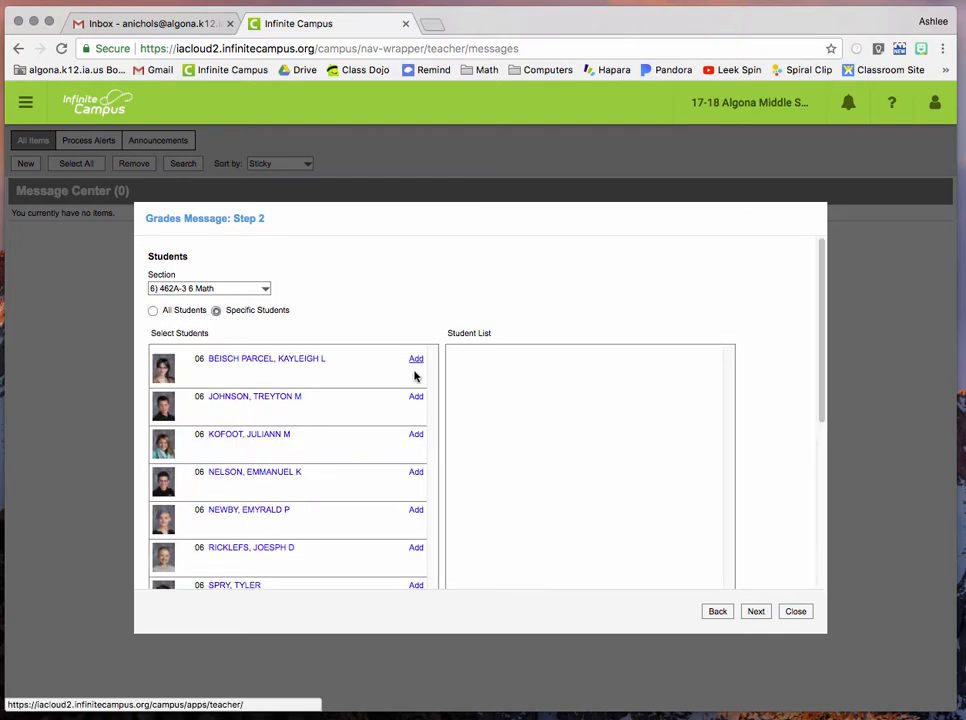
left_click(153, 311)
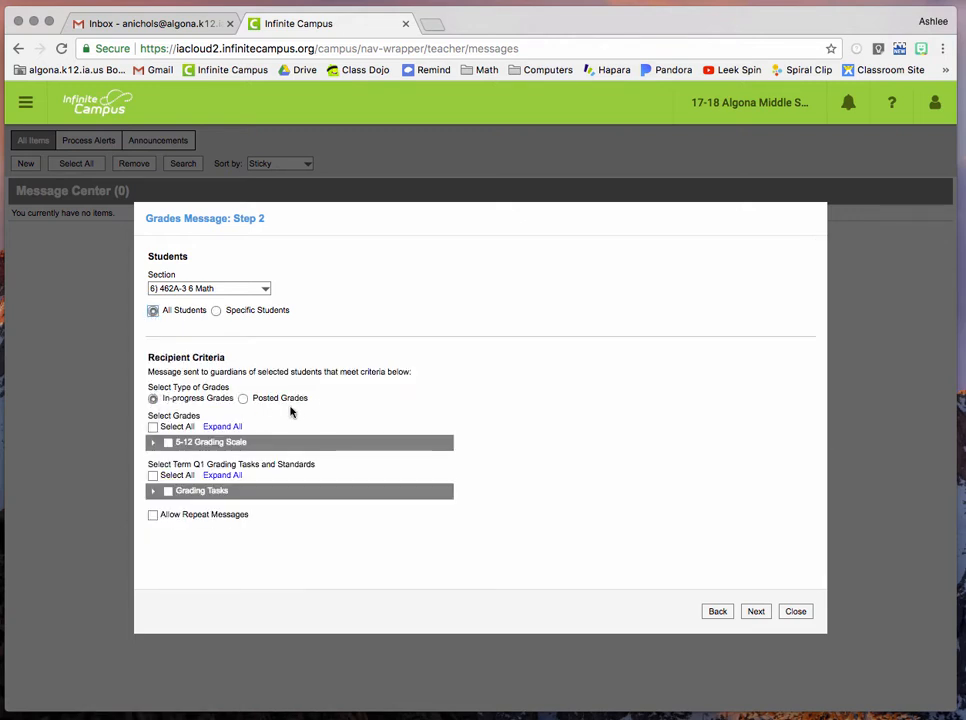
- Include the grades F, D-, D and D+ of the 5-12 Grading Scale in the recipient criteria
left_click(153, 443)
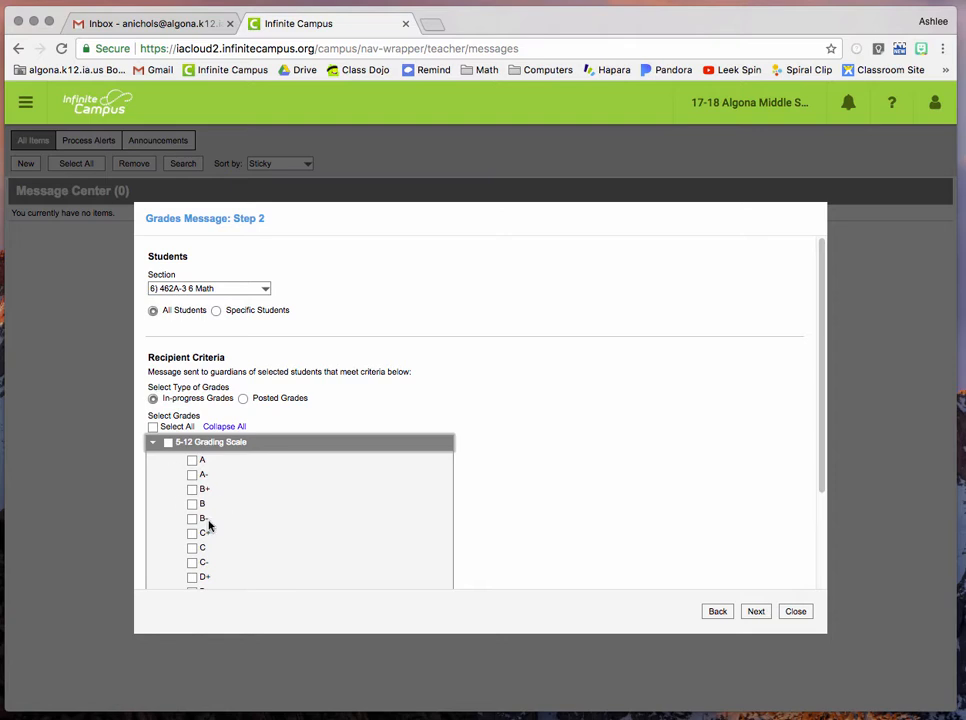
scroll(208, 520, "down", 2)
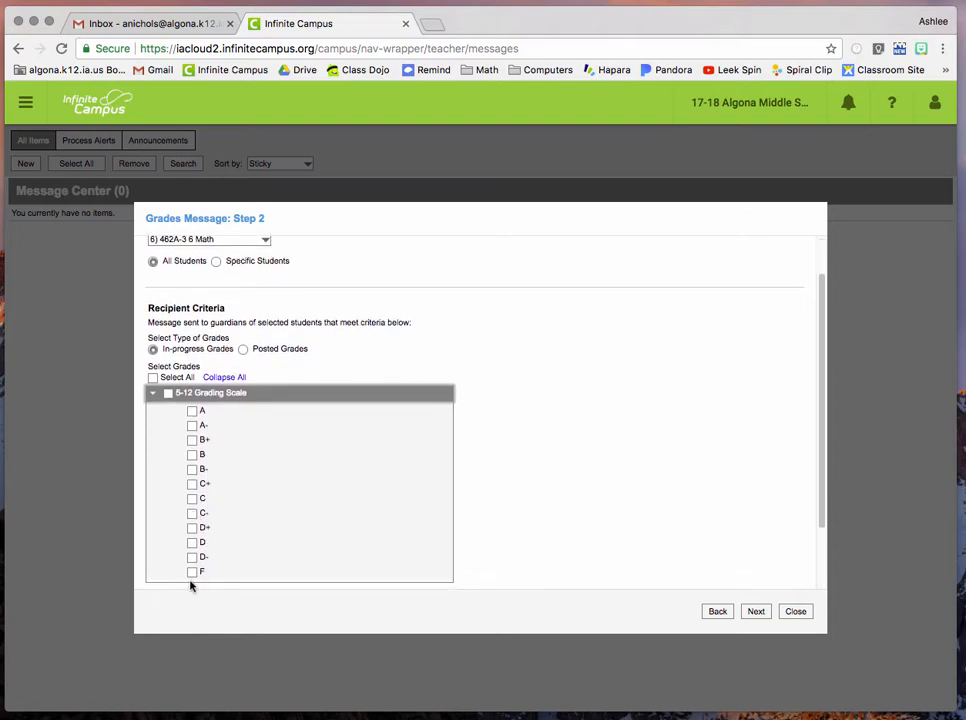
left_click(192, 572)
left_click(193, 557)
left_click(192, 542)
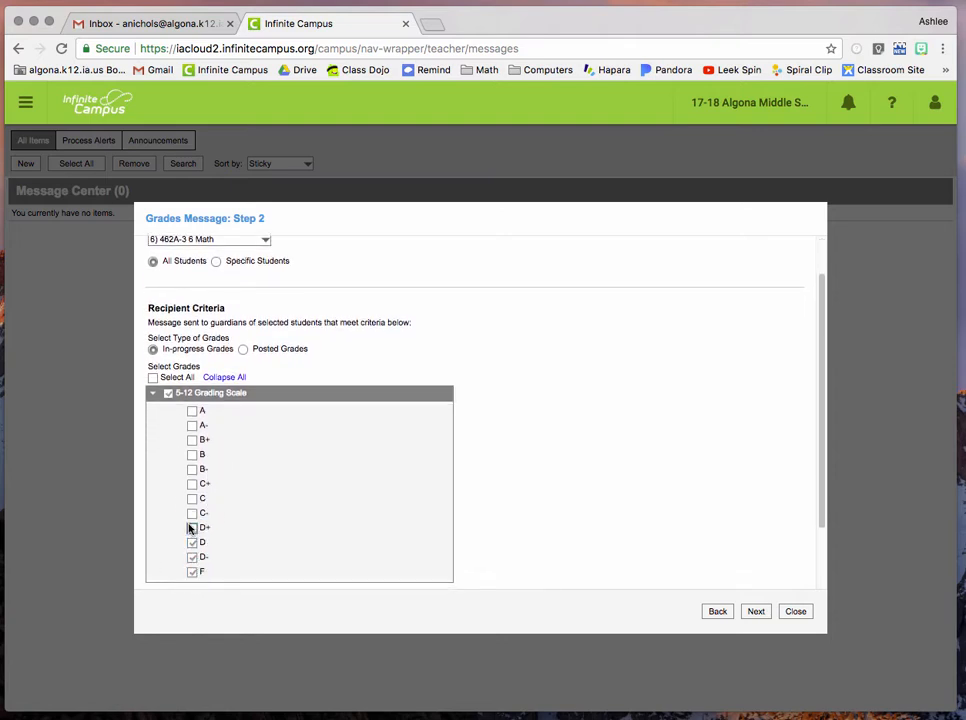
left_click(192, 527)
scroll(229, 484, "down", 2)
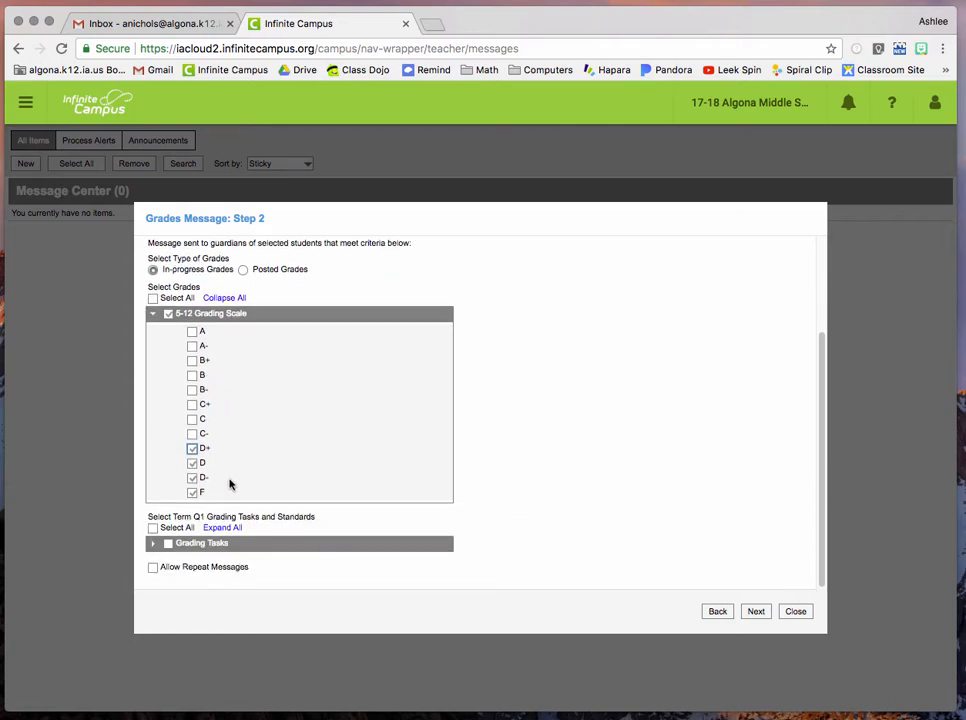
- Include the Quarter grading task for Term Q1 in the criteria and proceed to the delivery summary
left_click(152, 543)
left_click(194, 552)
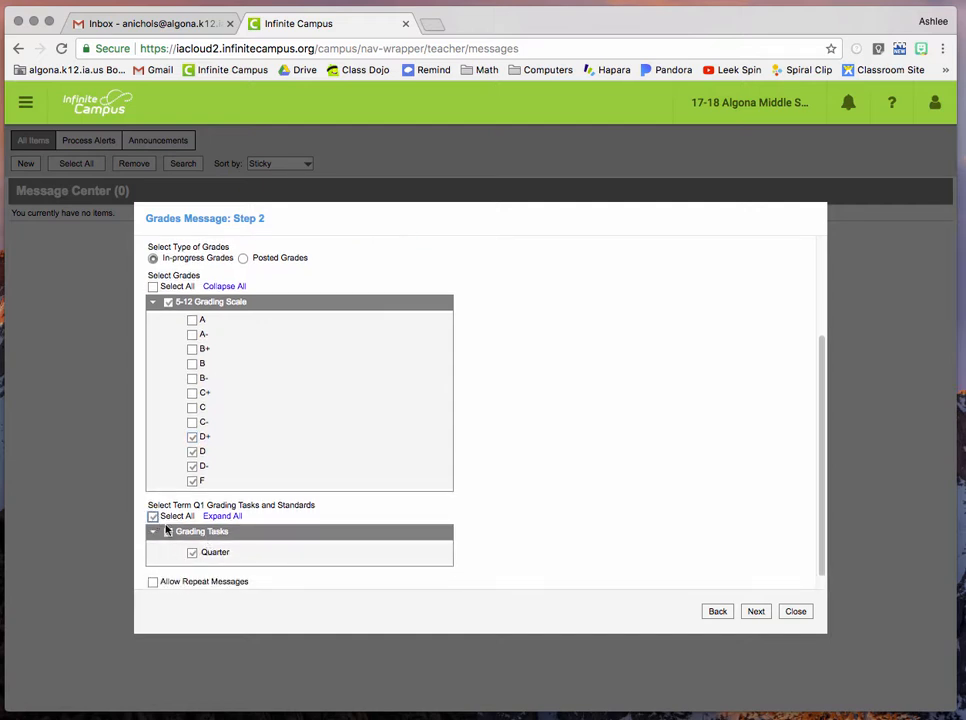
scroll(367, 526, "down", 1)
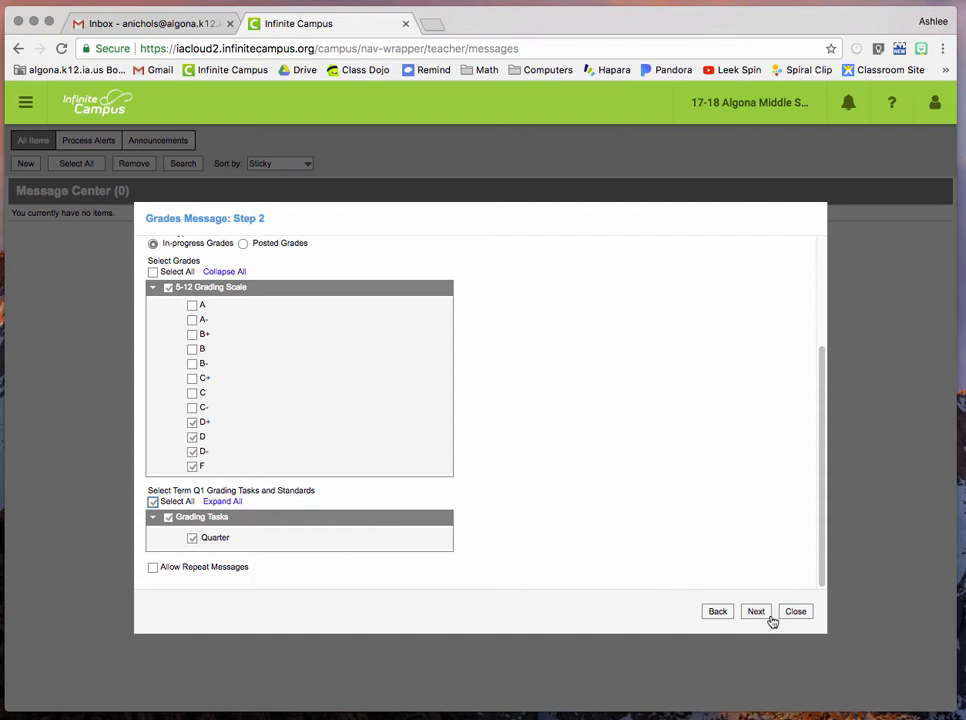
left_click(757, 612)
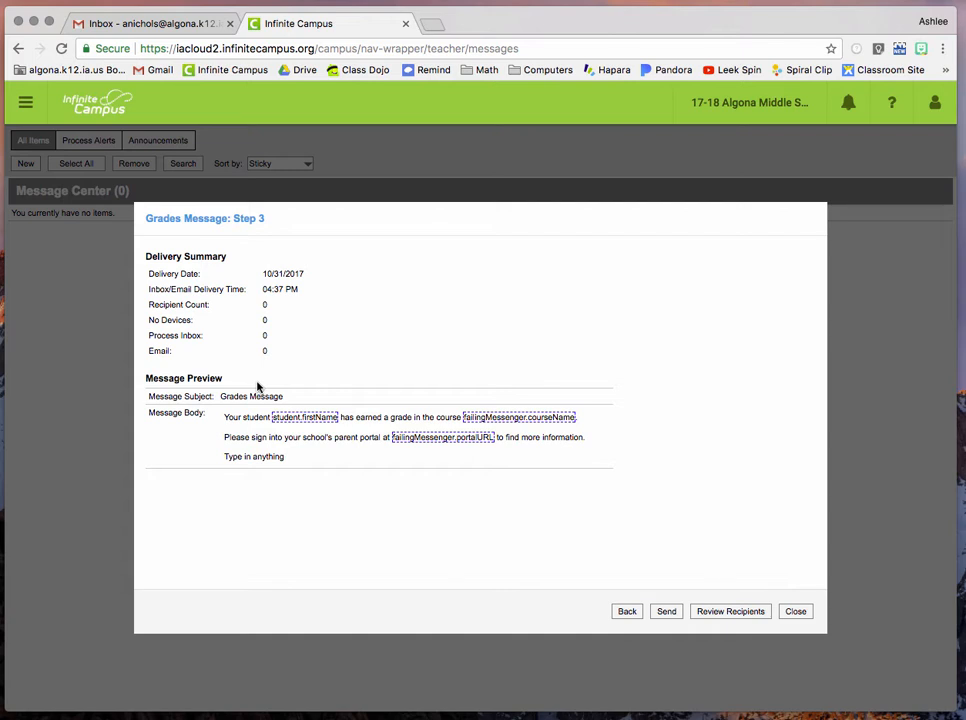
- Return to the recipient criteria and select all grades of the 5-12 Grading Scale
left_click(628, 613)
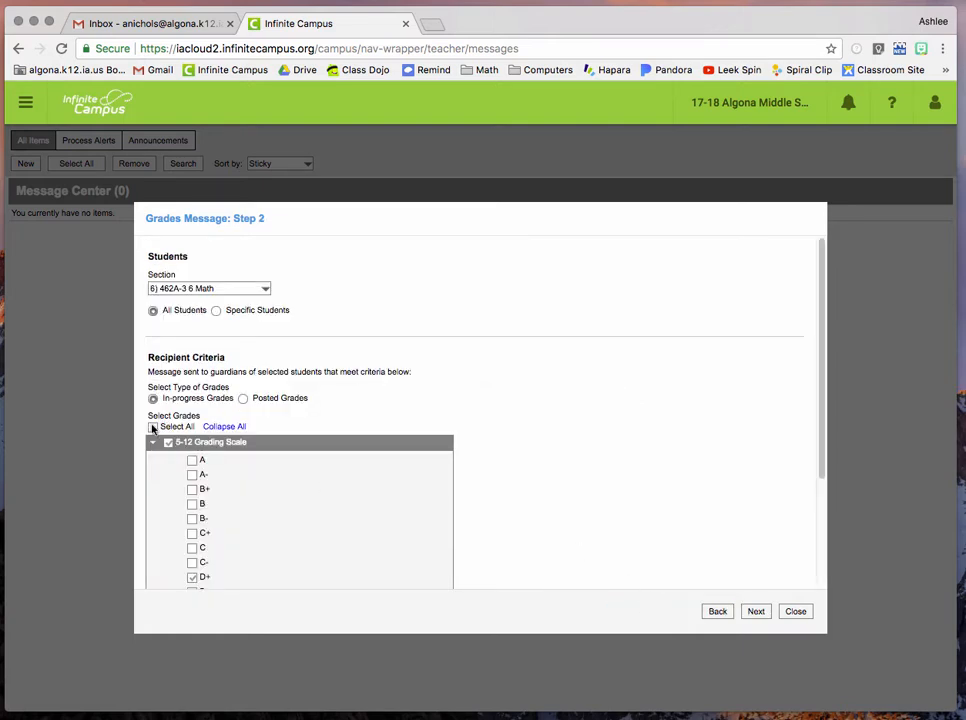
left_click(153, 427)
scroll(195, 465, "down", 3)
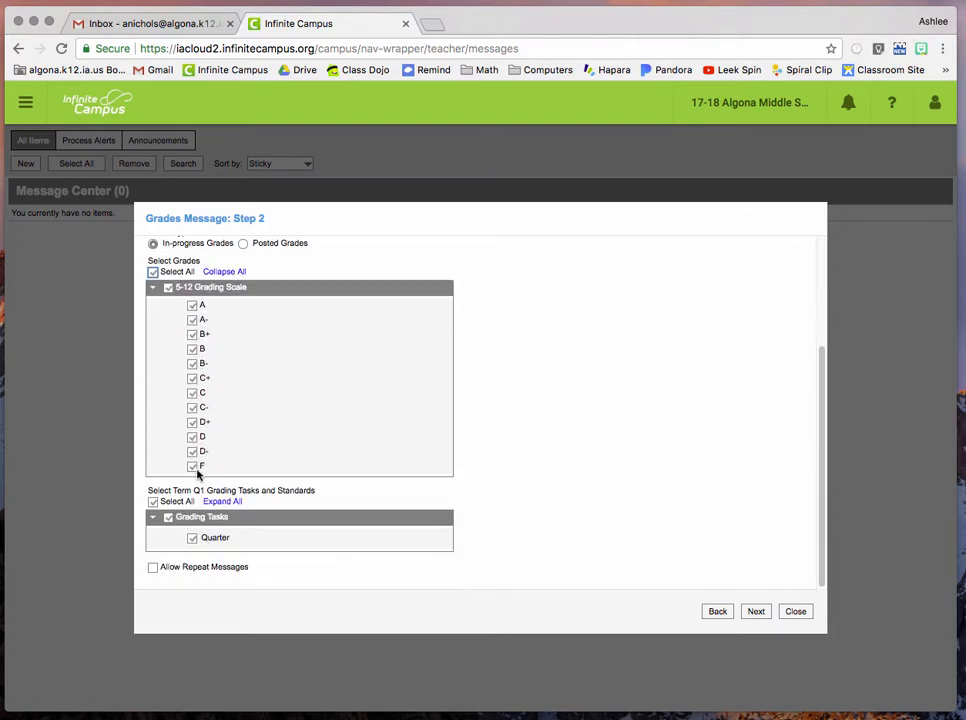
scroll(257, 289, "up", 3)
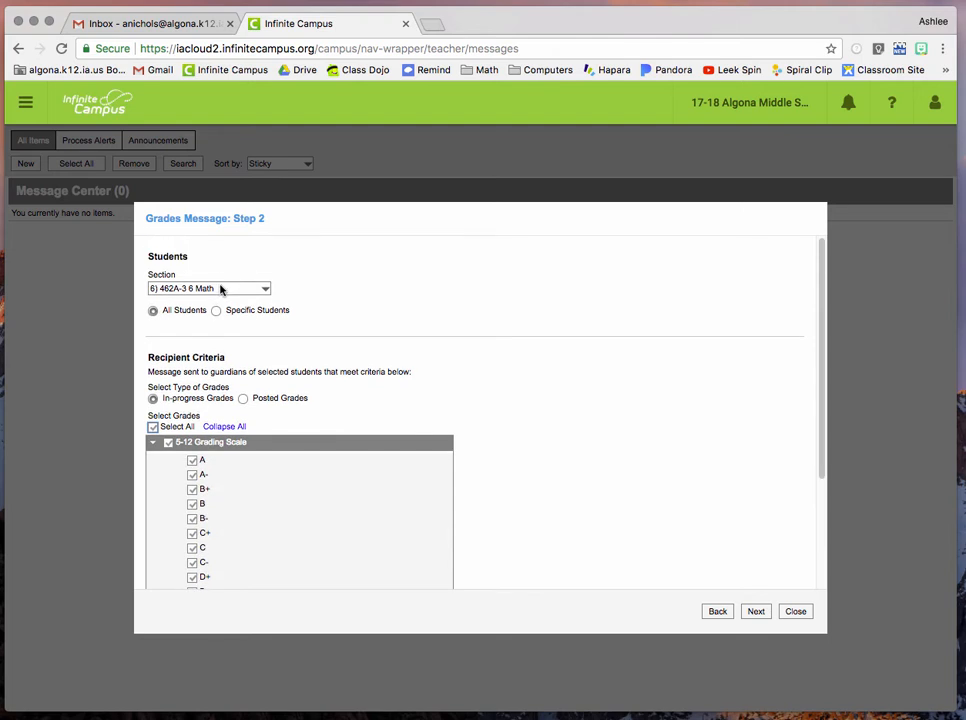
- Switch to the Term Q2 section "7) 462A-4 6 Math" and select all grades and all grading tasks
left_click(221, 289)
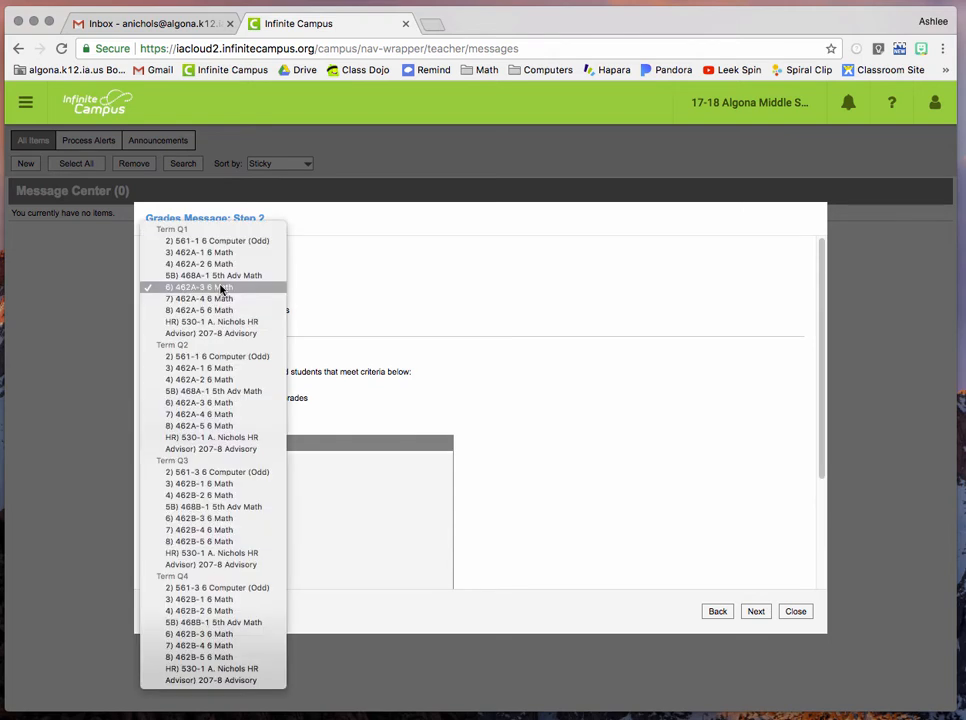
left_click(193, 416)
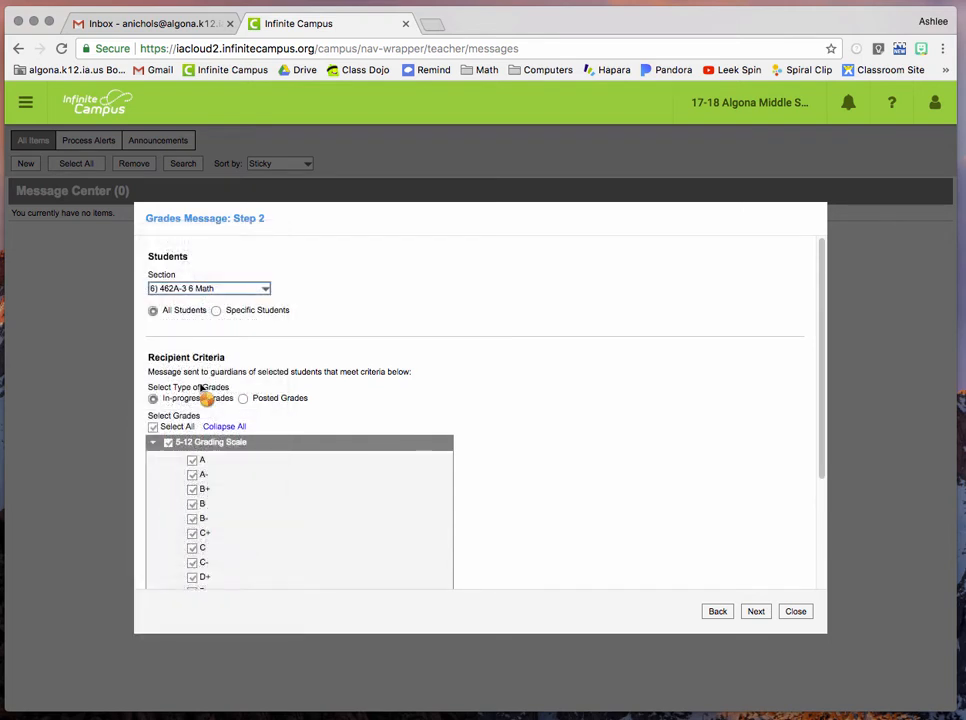
left_click(153, 427)
left_click(153, 427)
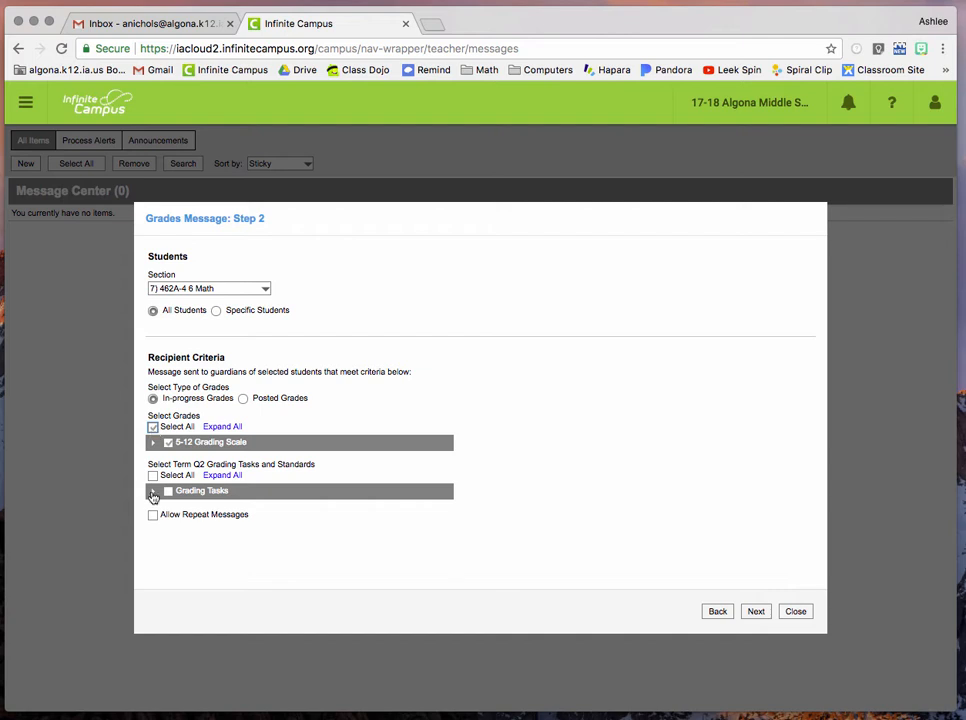
left_click(153, 475)
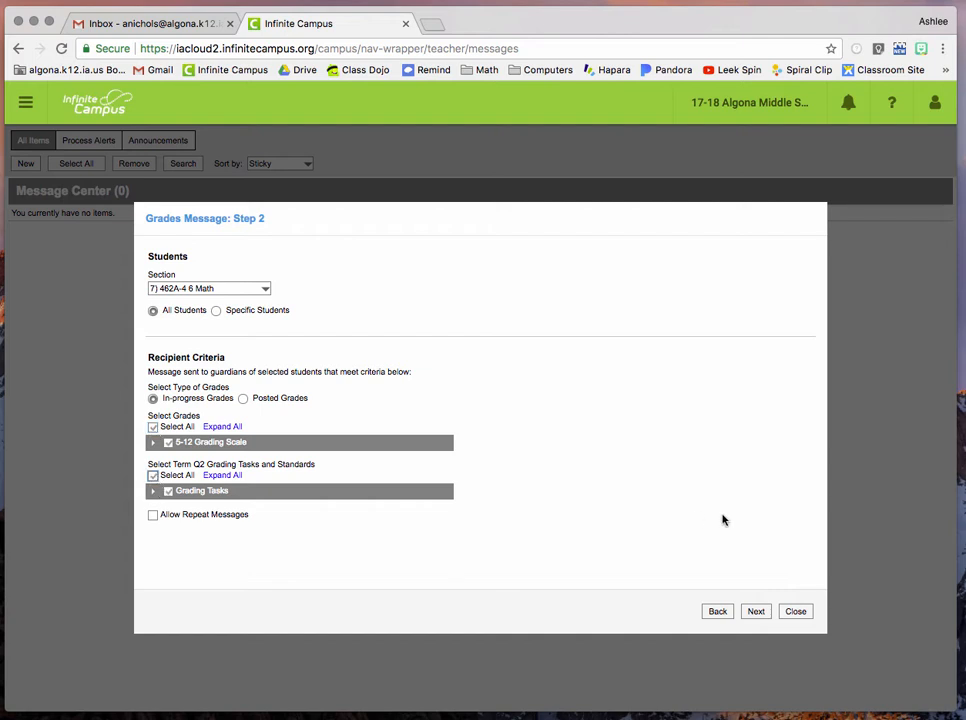
- View the delivery summary and message preview, and start closing the message without sending it
left_click(755, 618)
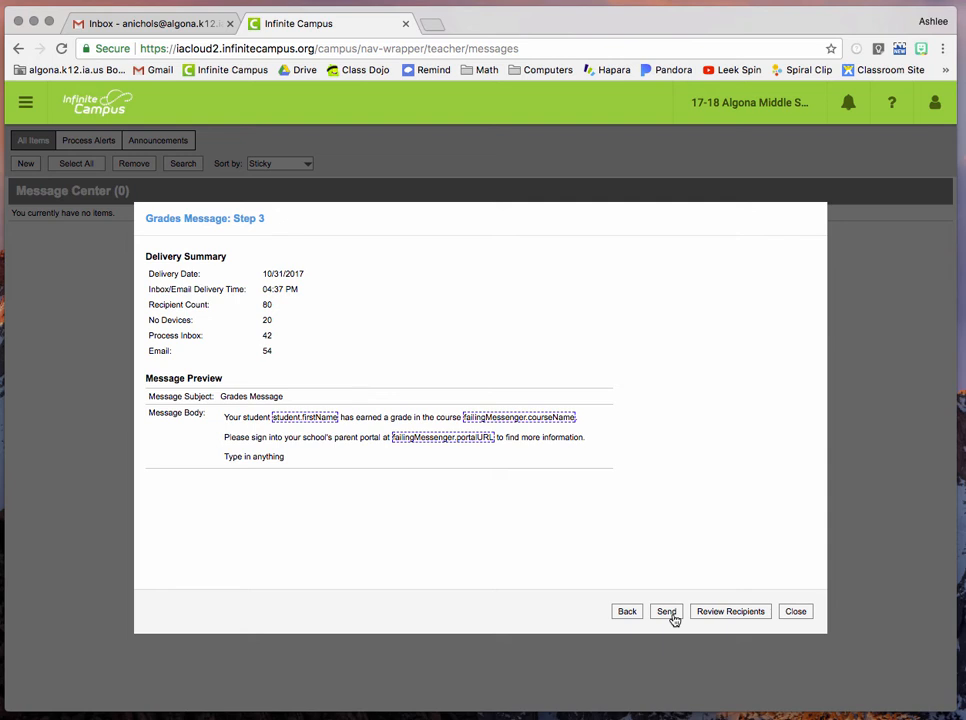
left_click(809, 611)
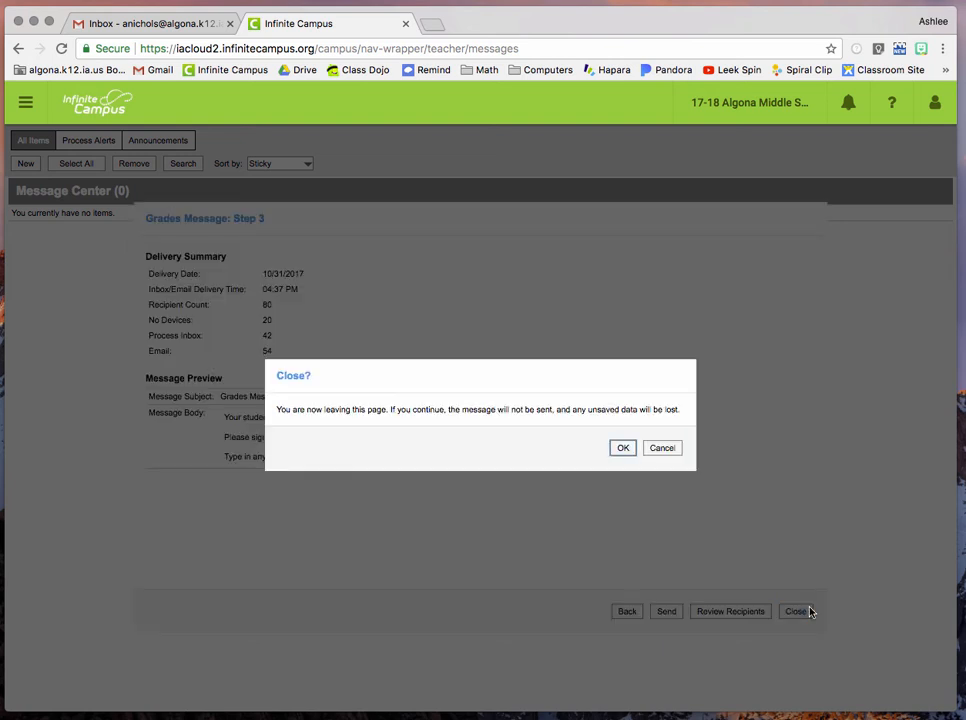